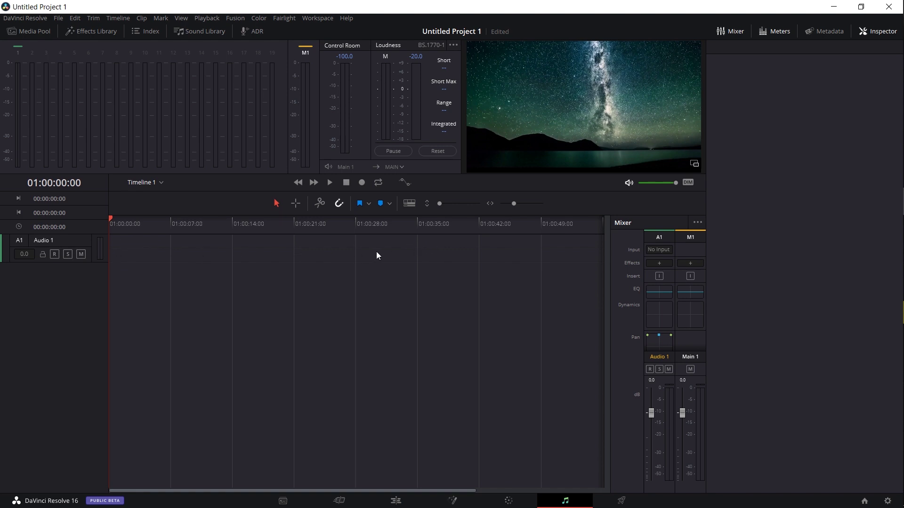
Add a new stereo track, Audio 2, below Audio 1 from the track header's Add Track menu
{"action": "right_click", "coordinate": [47, 270]}
{"action": "mouse_move", "coordinate": [53, 276]}
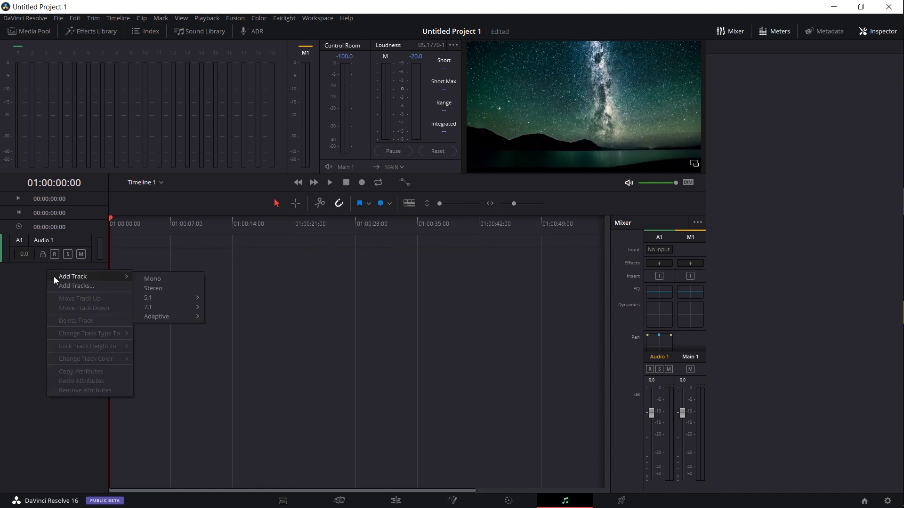
{"action": "left_click", "coordinate": [165, 288]}
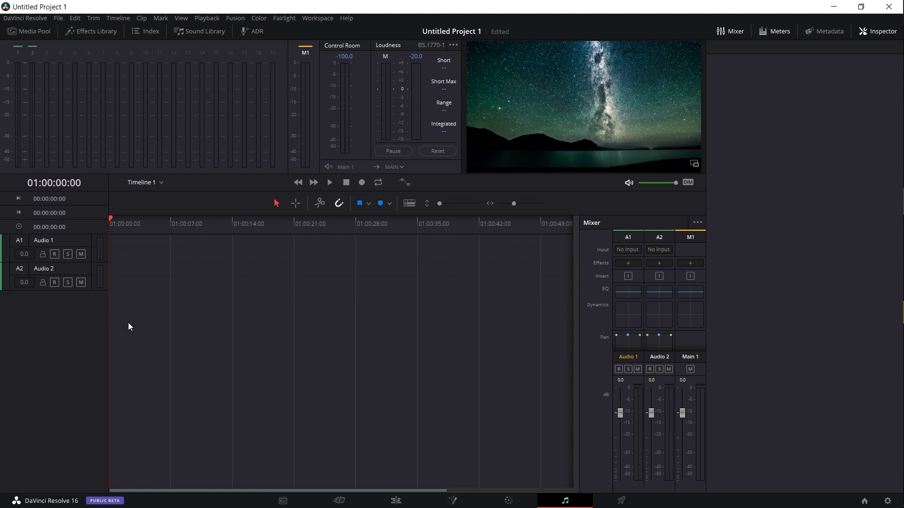
Select Audio 2 and open its mixer input menu to list the available audio sources
{"action": "left_click", "coordinate": [45, 273]}
{"action": "left_click", "coordinate": [73, 302]}
{"action": "left_click", "coordinate": [671, 236]}
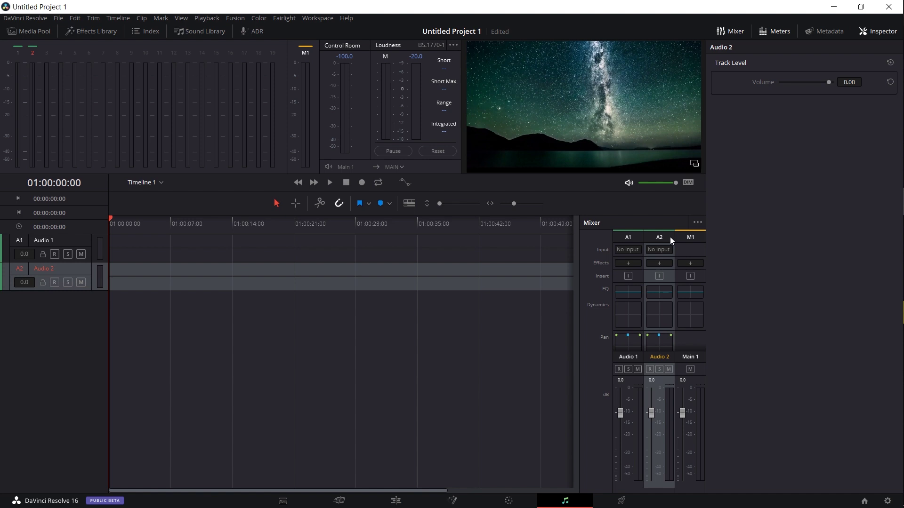
{"action": "left_click", "coordinate": [661, 250]}
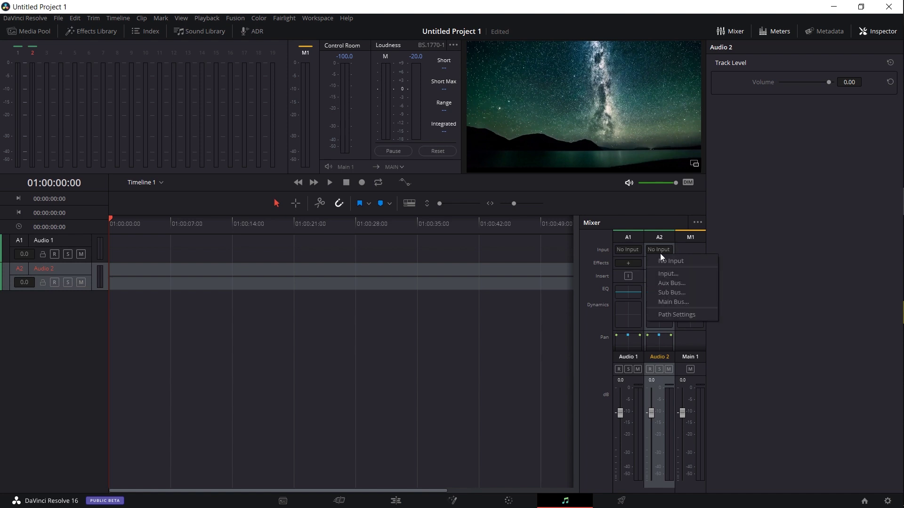
Patch Audio Inputs source 1: Microphone to Audio 2-L and 2-R, then close the patch window
{"action": "left_click", "coordinate": [677, 276]}
{"action": "left_click_drag", "start_coordinate": [463, 64], "coordinate": [428, 66]}
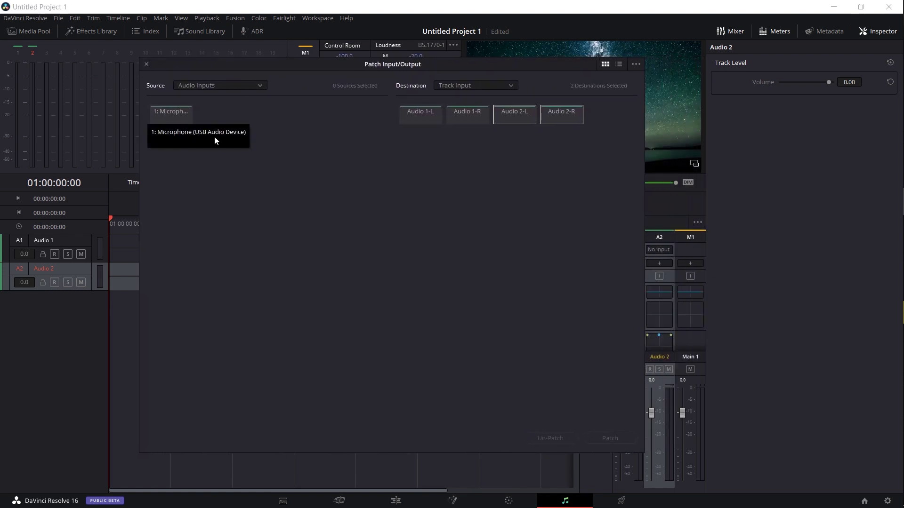
{"action": "left_click", "coordinate": [205, 84]}
{"action": "left_click", "coordinate": [213, 100]}
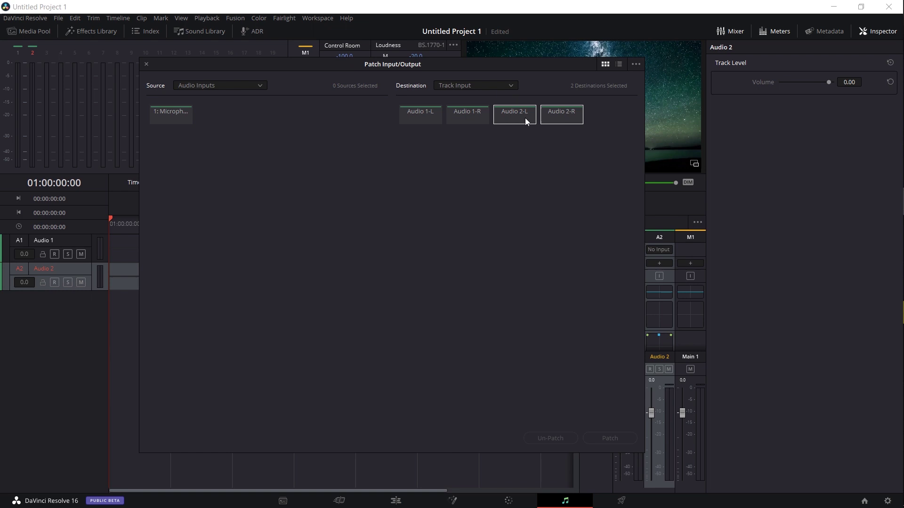
{"action": "left_click_drag", "start_coordinate": [495, 67], "coordinate": [579, 52]}
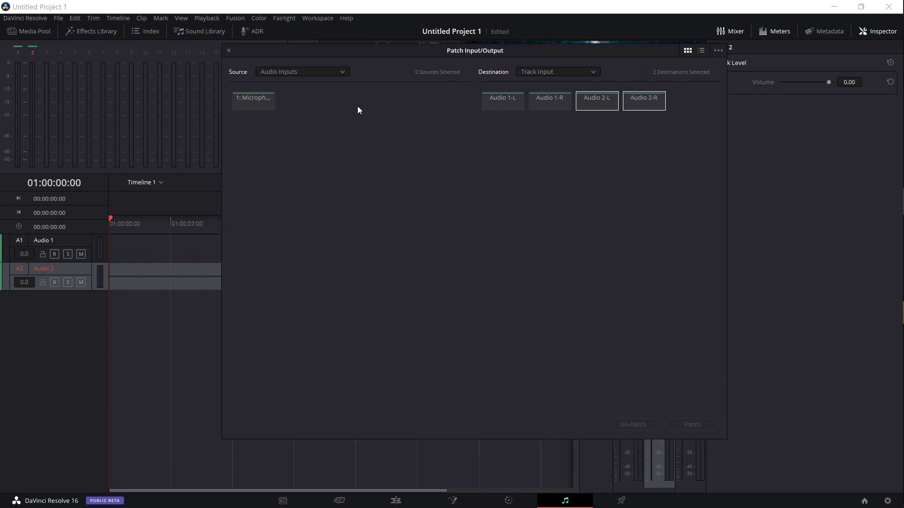
{"action": "left_click", "coordinate": [263, 103]}
{"action": "left_click", "coordinate": [710, 425]}
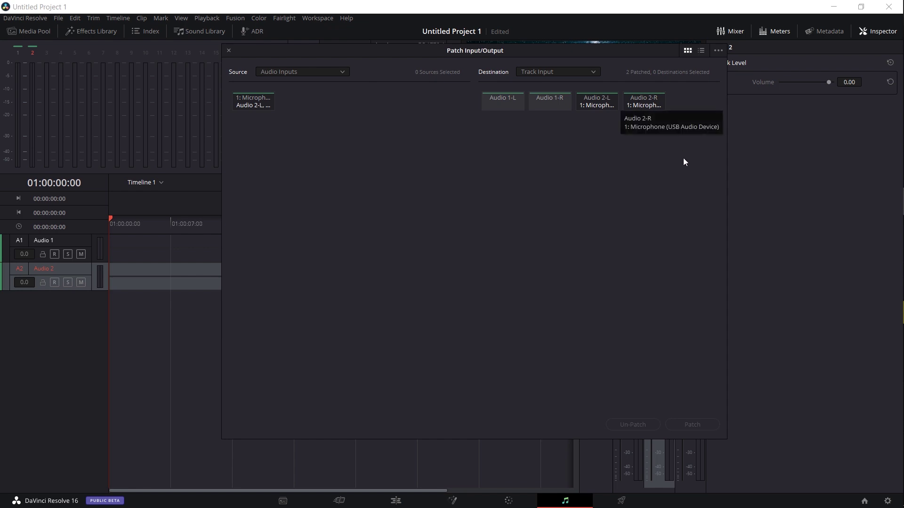
{"action": "left_click", "coordinate": [230, 50]}
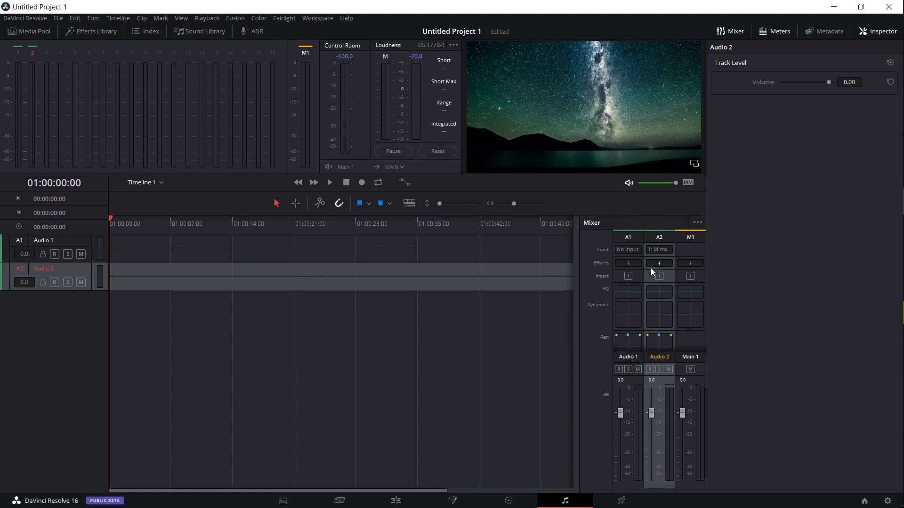
Insert Noise Reduction on Audio 2 and switch it to automatic speech mode
{"action": "left_click", "coordinate": [665, 265]}
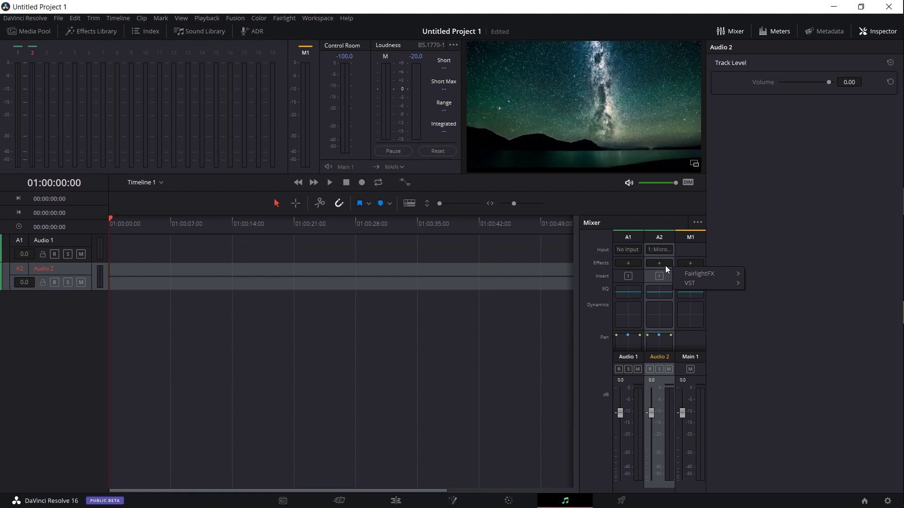
{"action": "mouse_move", "coordinate": [708, 273]}
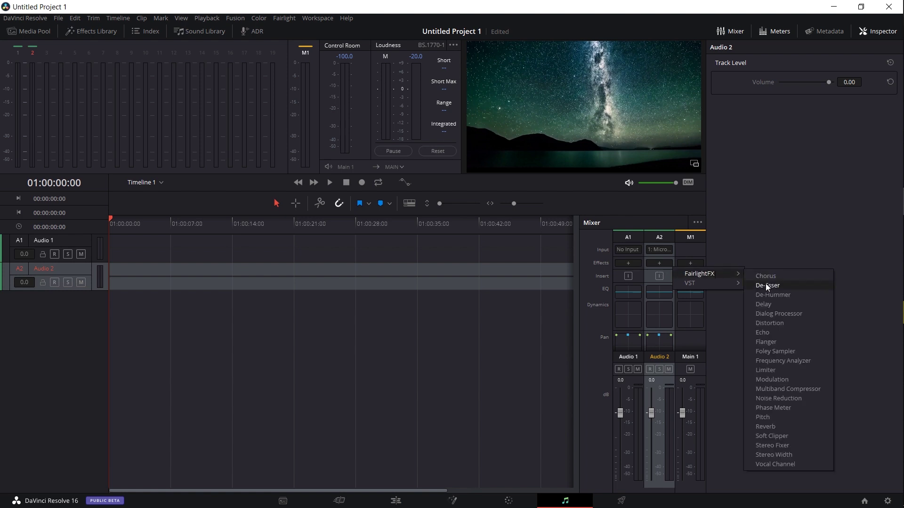
{"action": "left_click", "coordinate": [793, 400]}
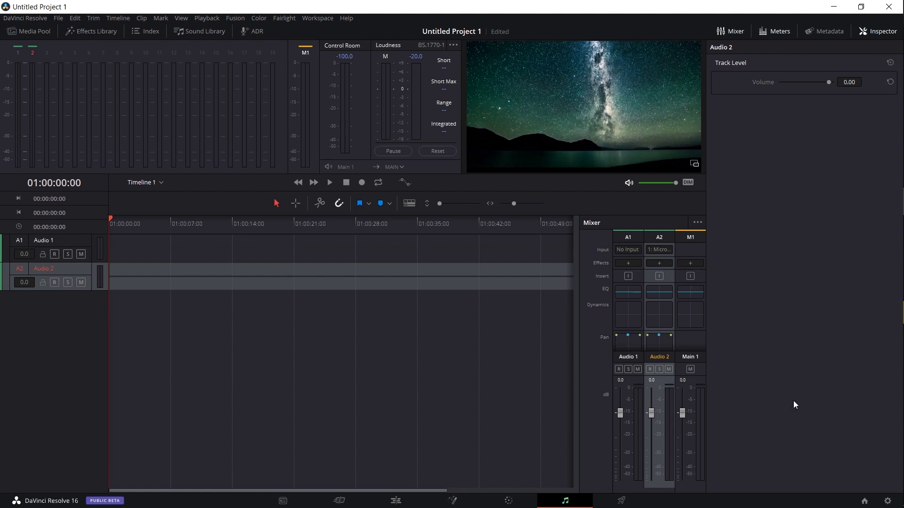
{"action": "left_click_drag", "start_coordinate": [324, 132], "coordinate": [336, 132]}
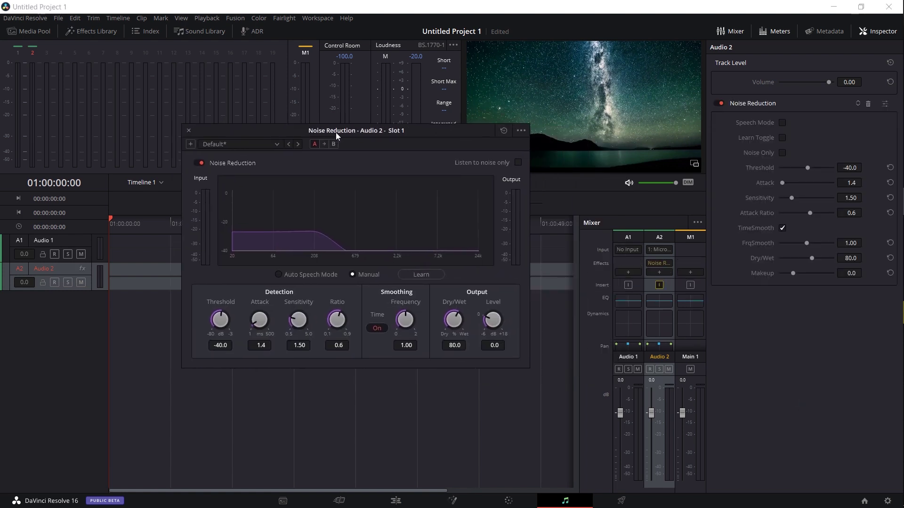
{"action": "left_click", "coordinate": [327, 274]}
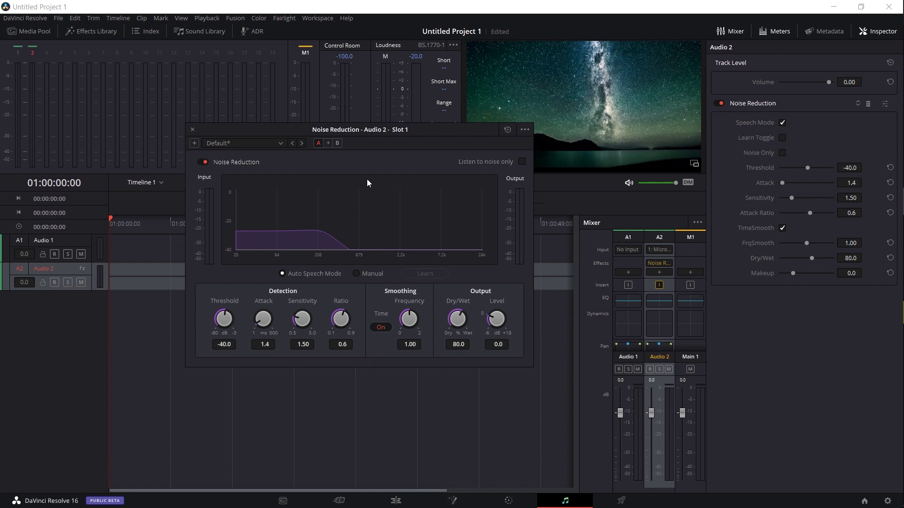
{"action": "left_click", "coordinate": [192, 129]}
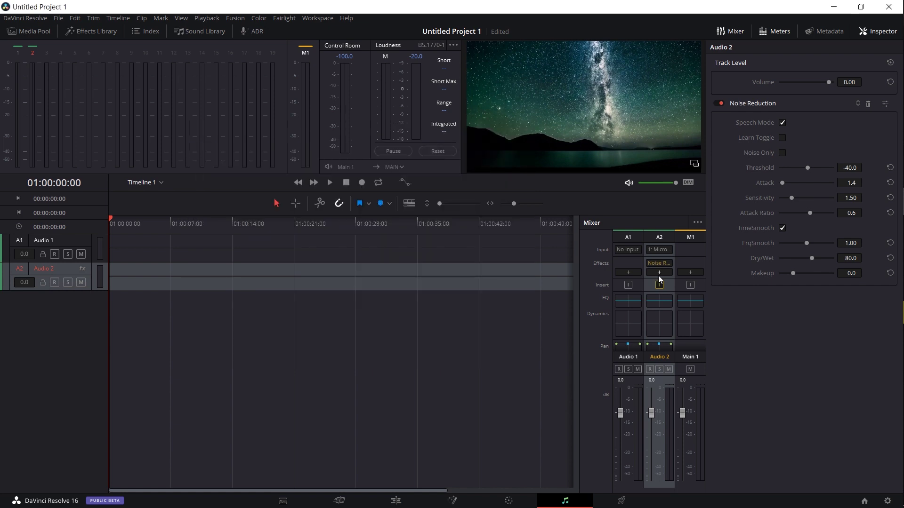
Browse the FairlightFX VST ReaPlugs plugins and dismiss the list without adding one
{"action": "left_click", "coordinate": [658, 275]}
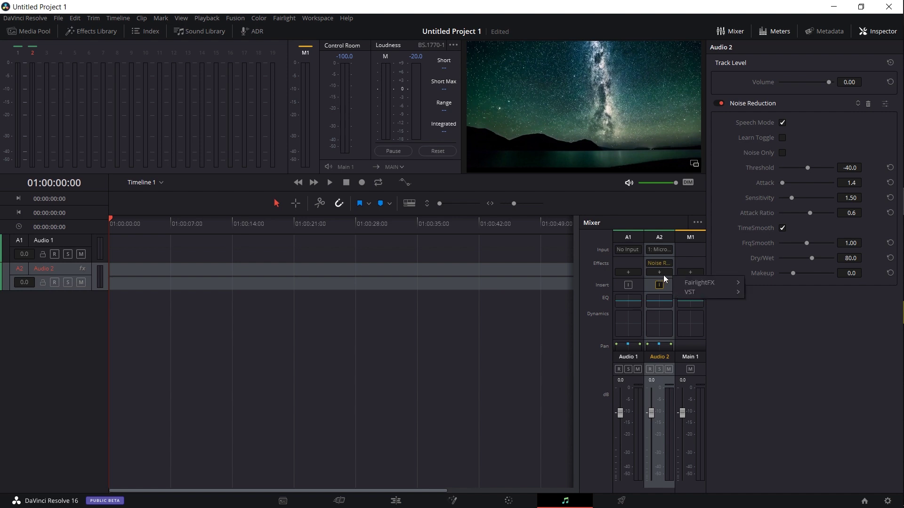
{"action": "mouse_move", "coordinate": [696, 295]}
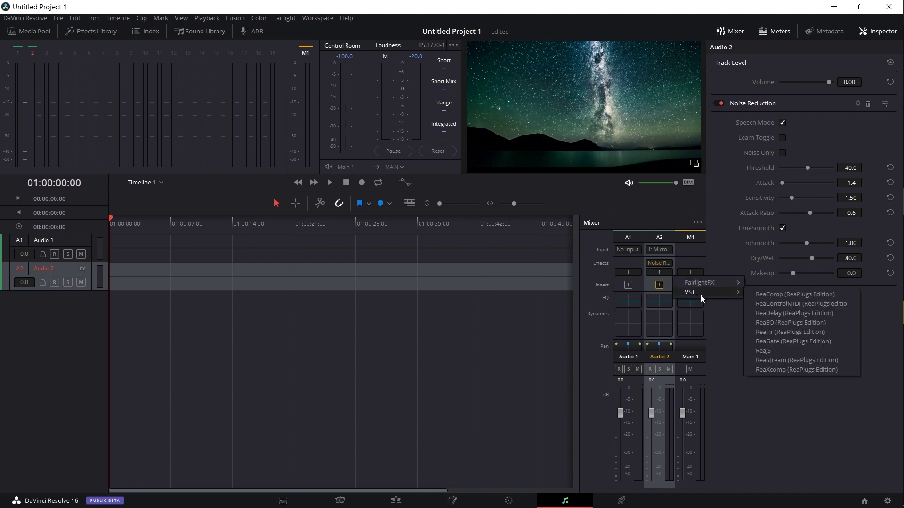
{"action": "left_click", "coordinate": [726, 328]}
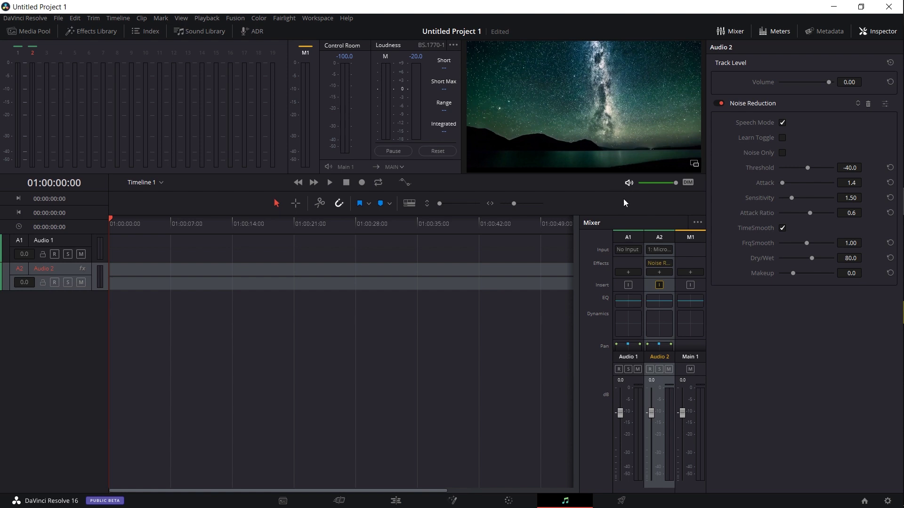
Mute monitoring, record-arm Audio 2 and pull its fader down to -5.7 dB
{"action": "left_click", "coordinate": [629, 183]}
{"action": "left_click", "coordinate": [649, 369]}
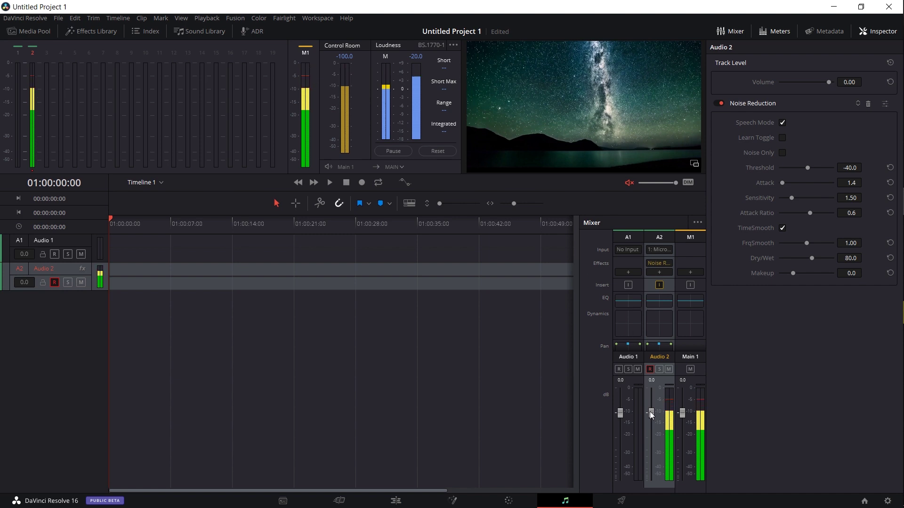
{"action": "left_click_drag", "start_coordinate": [651, 414], "coordinate": [652, 431]}
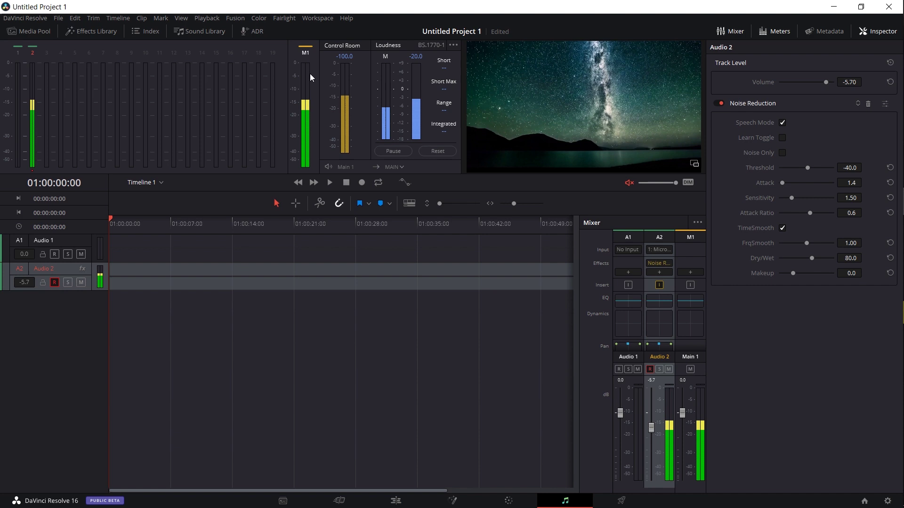
{"action": "left_click", "coordinate": [235, 198]}
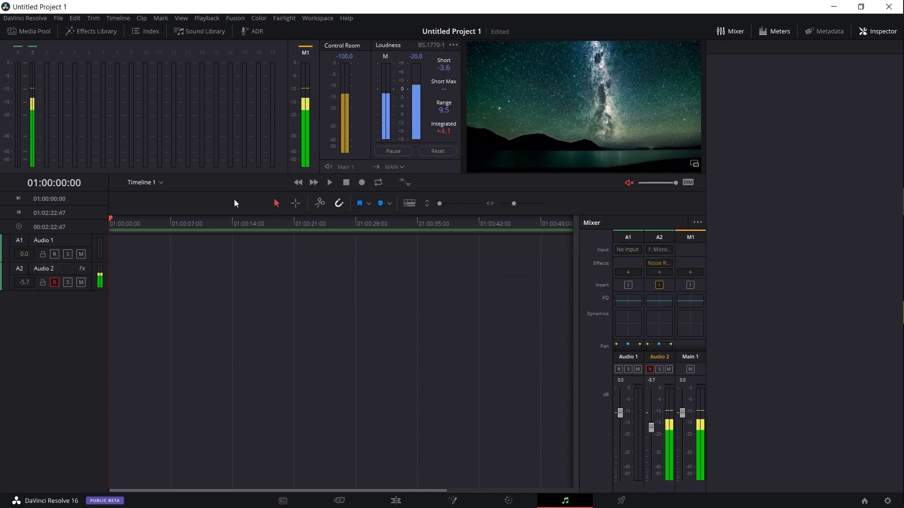
Record a roughly five-second voice clip, FL_capture, at the start of Audio 2
{"action": "left_click", "coordinate": [362, 183]}
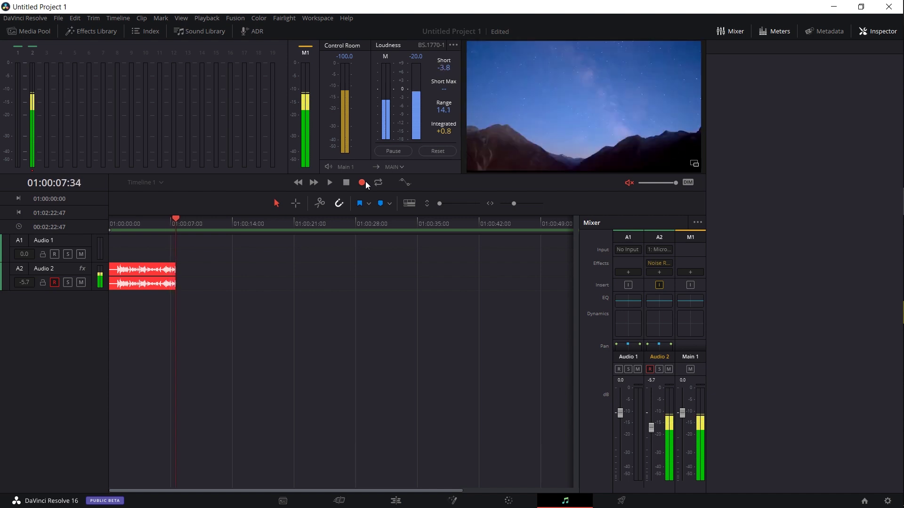
{"action": "left_click", "coordinate": [365, 182]}
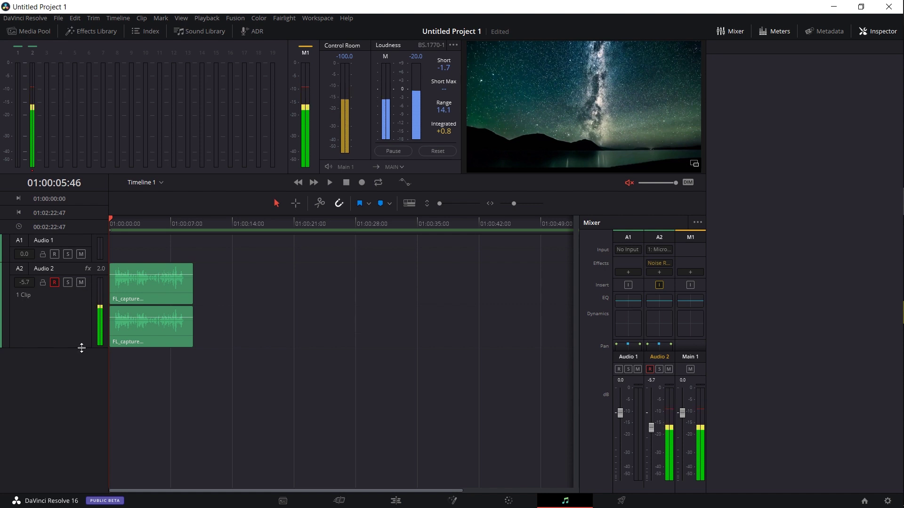
Heighten Audio 2, disarm recording, unmute monitoring and play FL_capture back to 01:00:09:08
{"action": "left_click_drag", "start_coordinate": [81, 348], "coordinate": [81, 371]}
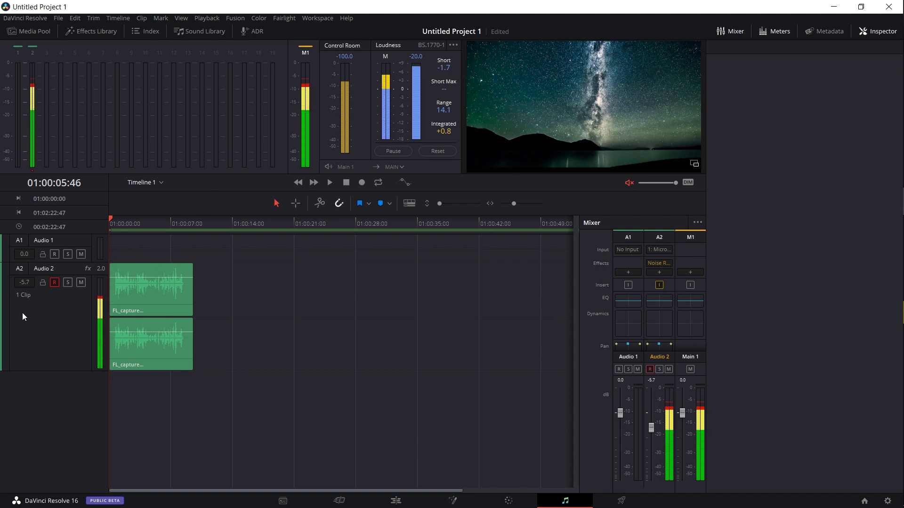
{"action": "left_click", "coordinate": [54, 282]}
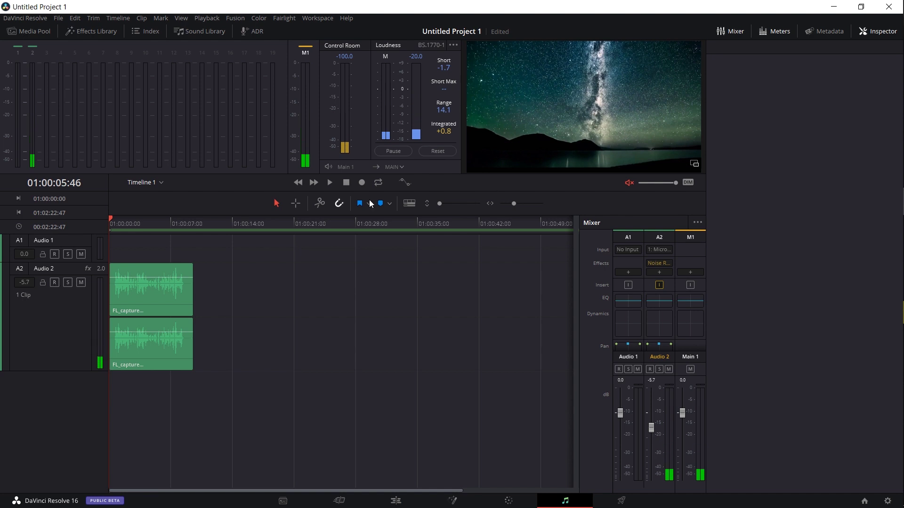
{"action": "left_click", "coordinate": [630, 183]}
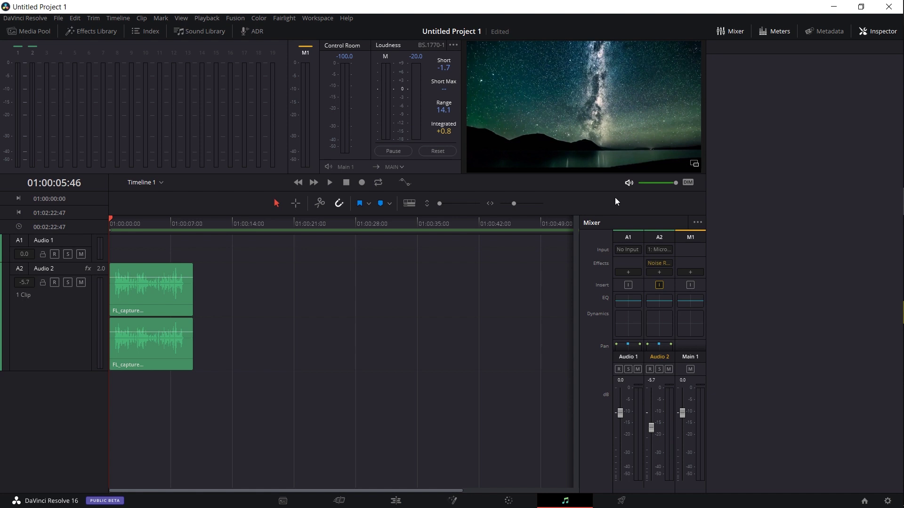
{"action": "key", "text": "space"}
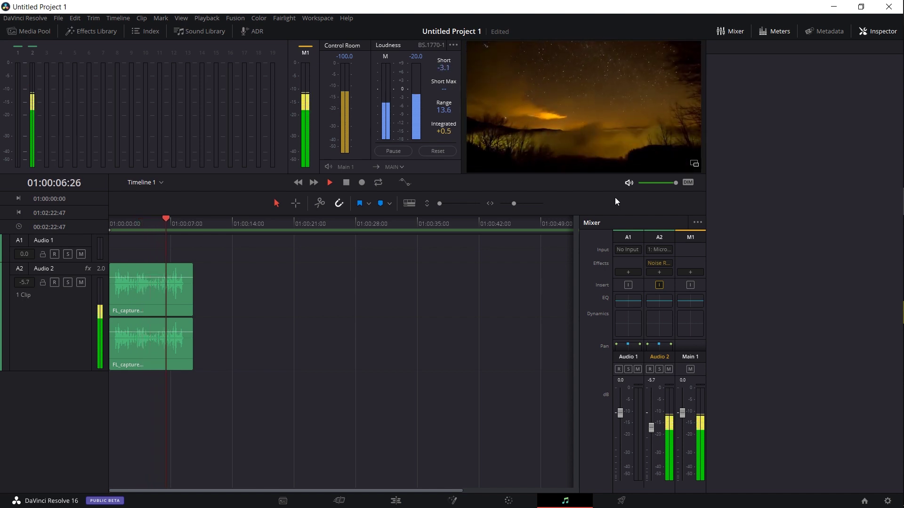
{"action": "key", "text": "space"}
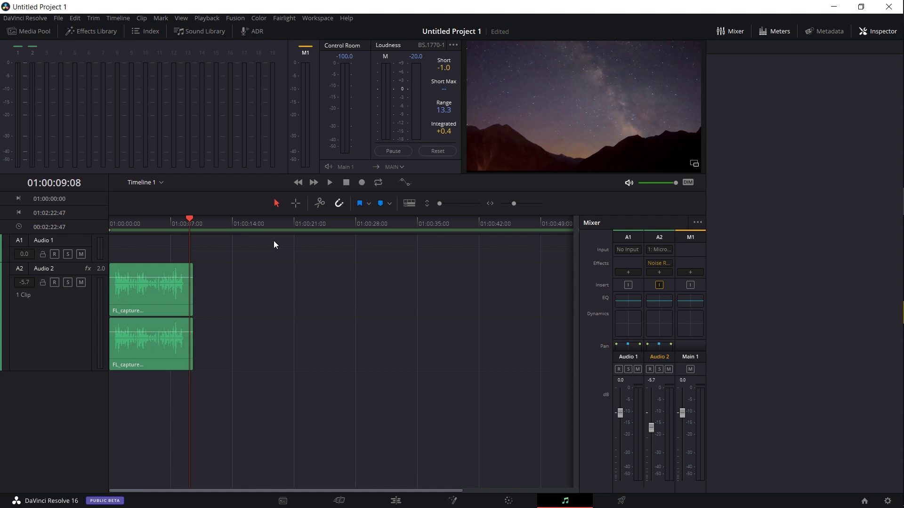
Show FL_capture in the Inspector, move the playhead near the start, and open then close ADR
{"action": "left_click", "coordinate": [170, 282]}
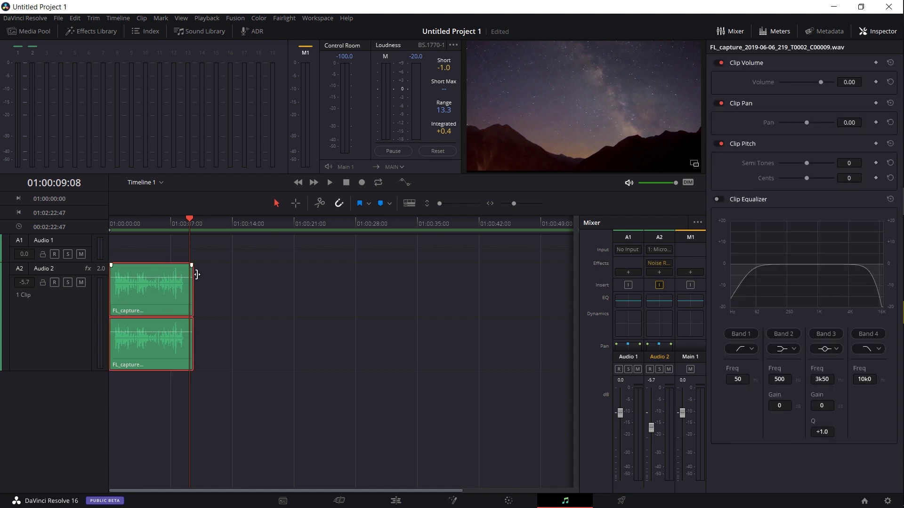
{"action": "left_click_drag", "start_coordinate": [190, 219], "coordinate": [110, 223]}
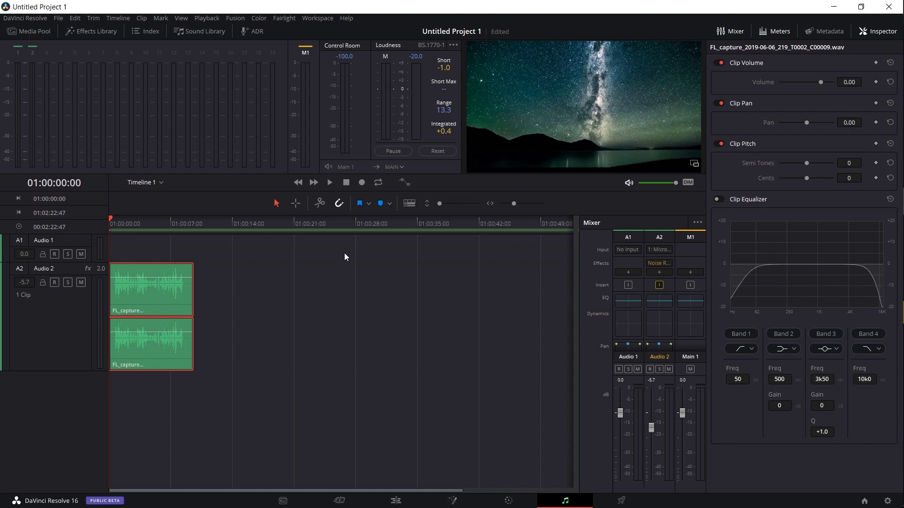
{"action": "left_click", "coordinate": [257, 31]}
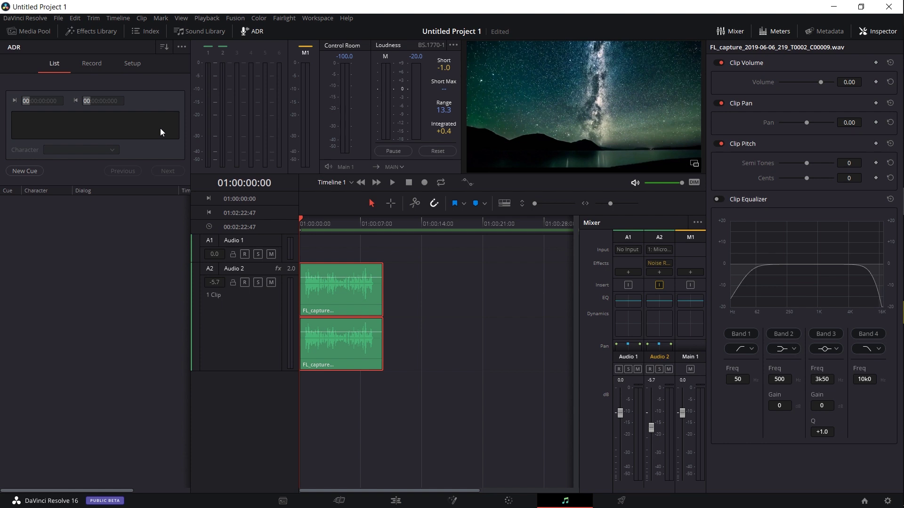
{"action": "left_click", "coordinate": [252, 31]}
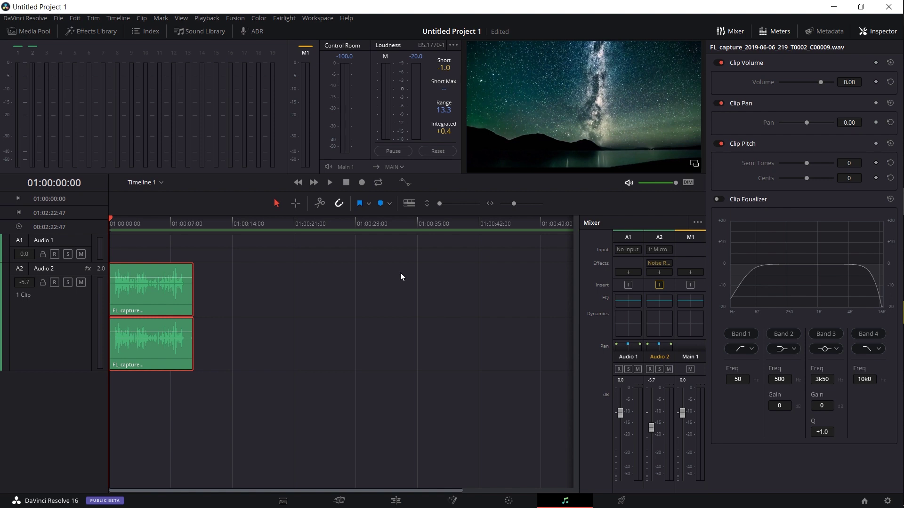